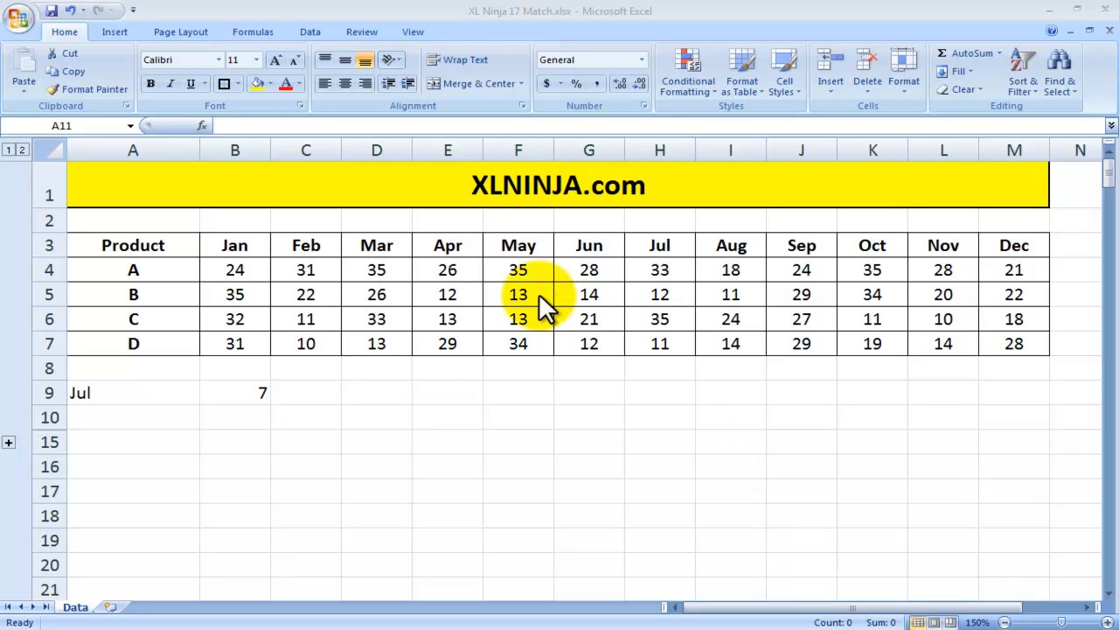
# - Examine the product column, the monthly sales figures and the July value for product B in the sales table
pyautogui.hotkey('shift', 'space')
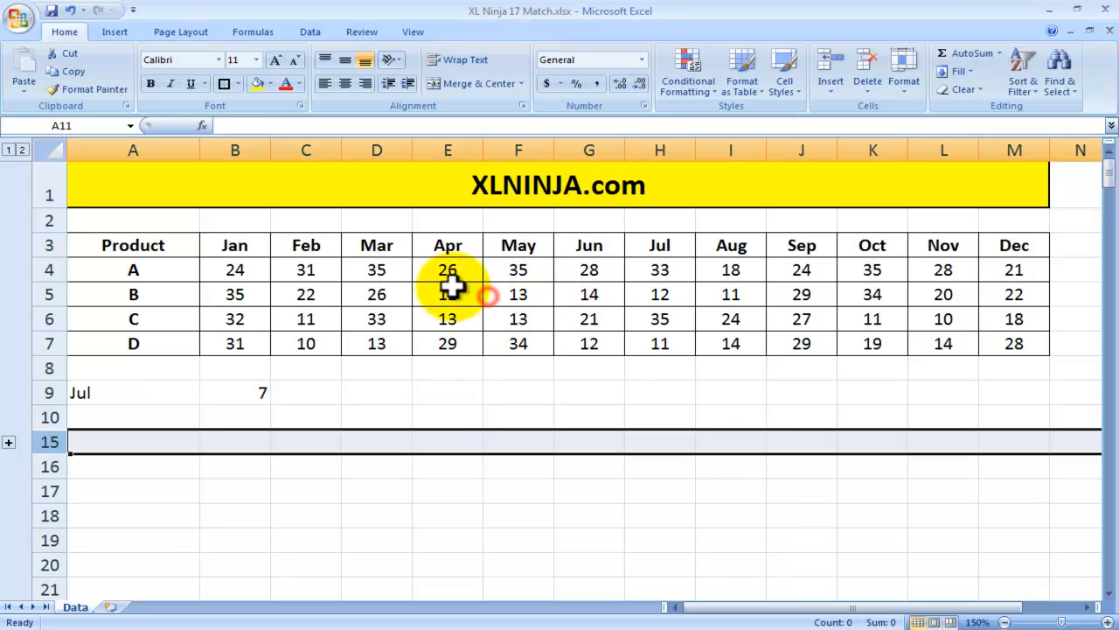
pyautogui.click(159, 246)
pyautogui.moveTo(162, 251); pyautogui.dragTo(157, 340)
pyautogui.moveTo(235, 268); pyautogui.dragTo(984, 342)
pyautogui.moveTo(249, 251); pyautogui.dragTo(249, 343)
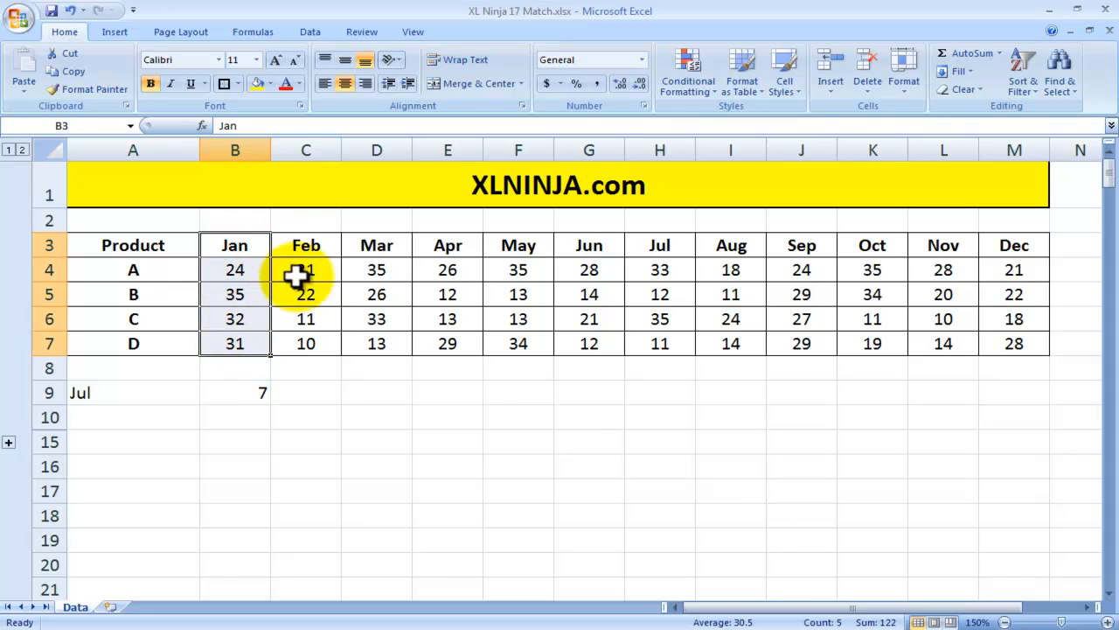
pyautogui.moveTo(305, 248); pyautogui.dragTo(315, 343)
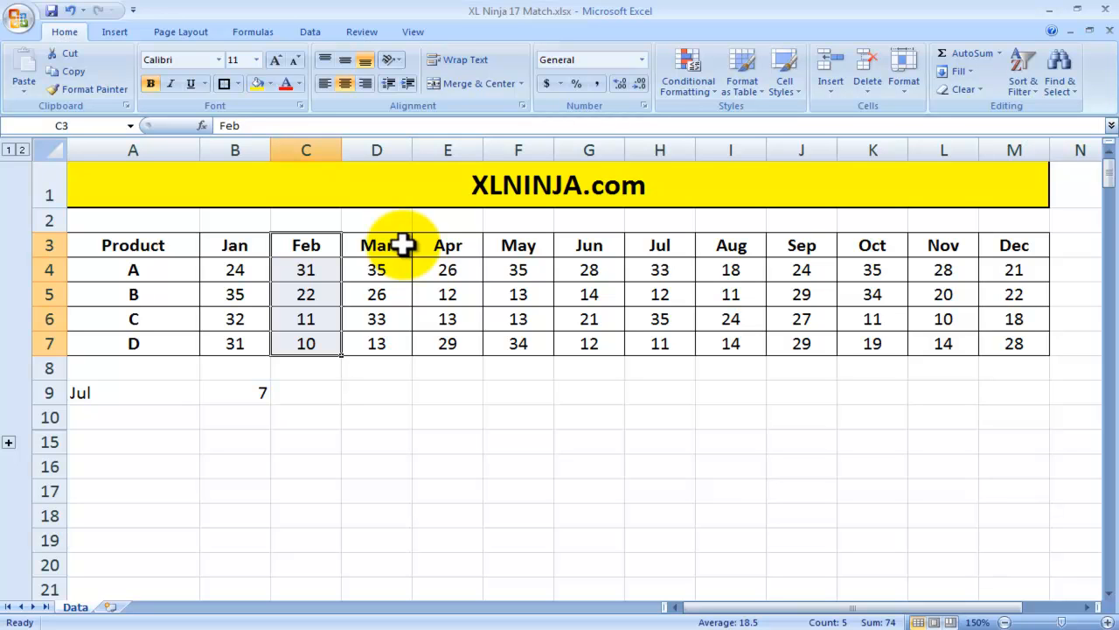
pyautogui.click(167, 294)
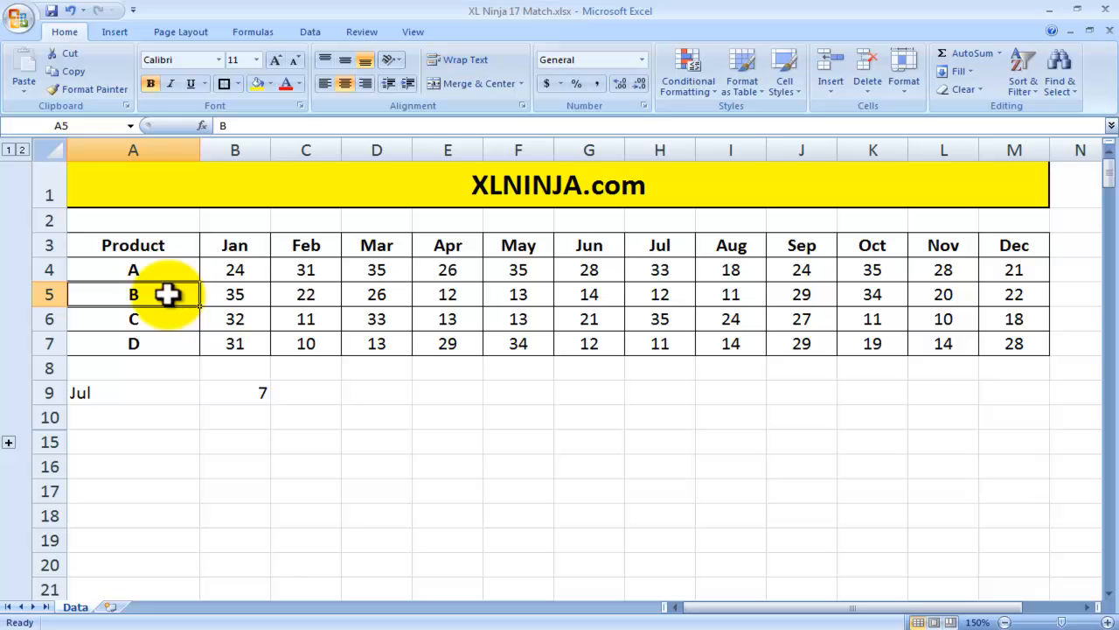
pyautogui.click(658, 295)
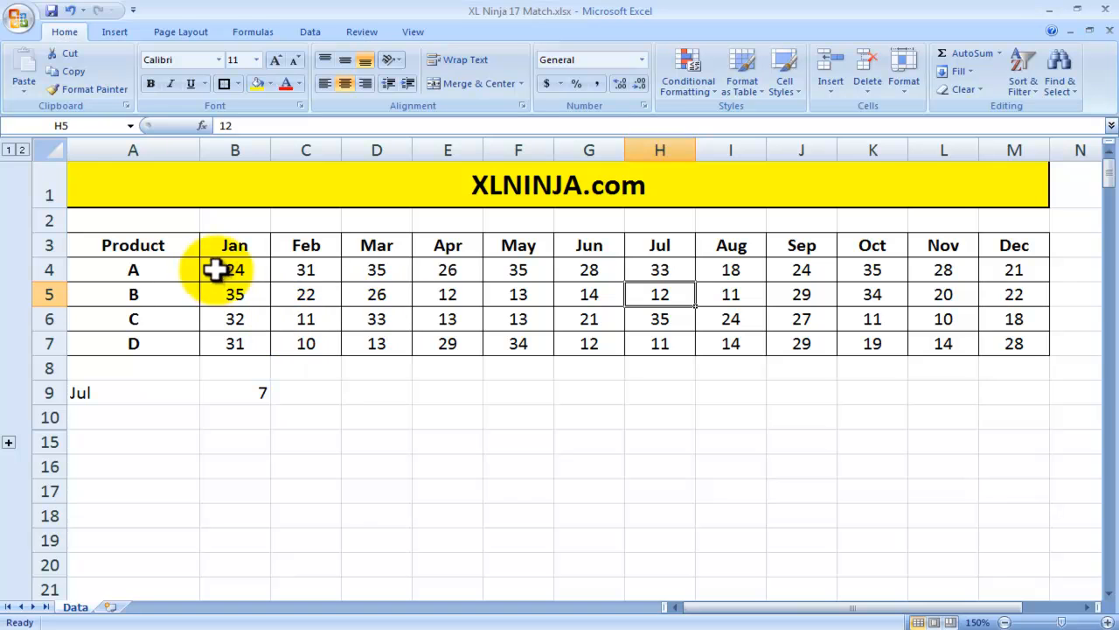
# - Review the month data in B3:M7, the month headings in B3:M3 and the lookup month in A9
pyautogui.click(233, 245)
pyautogui.moveTo(236, 245); pyautogui.dragTo(1015, 341)
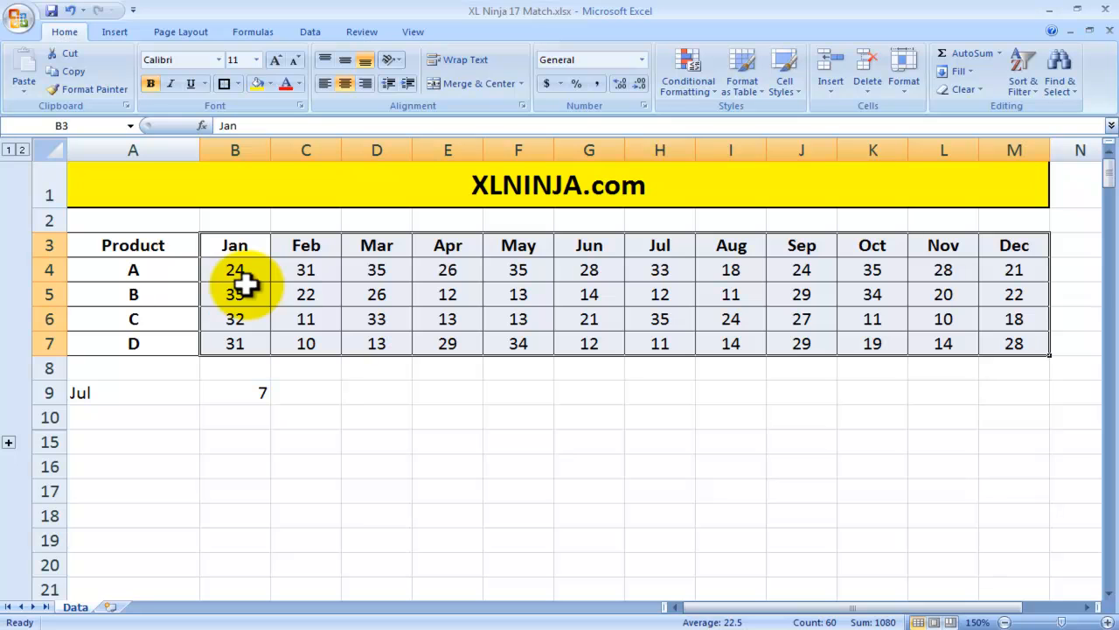
pyautogui.click(321, 390)
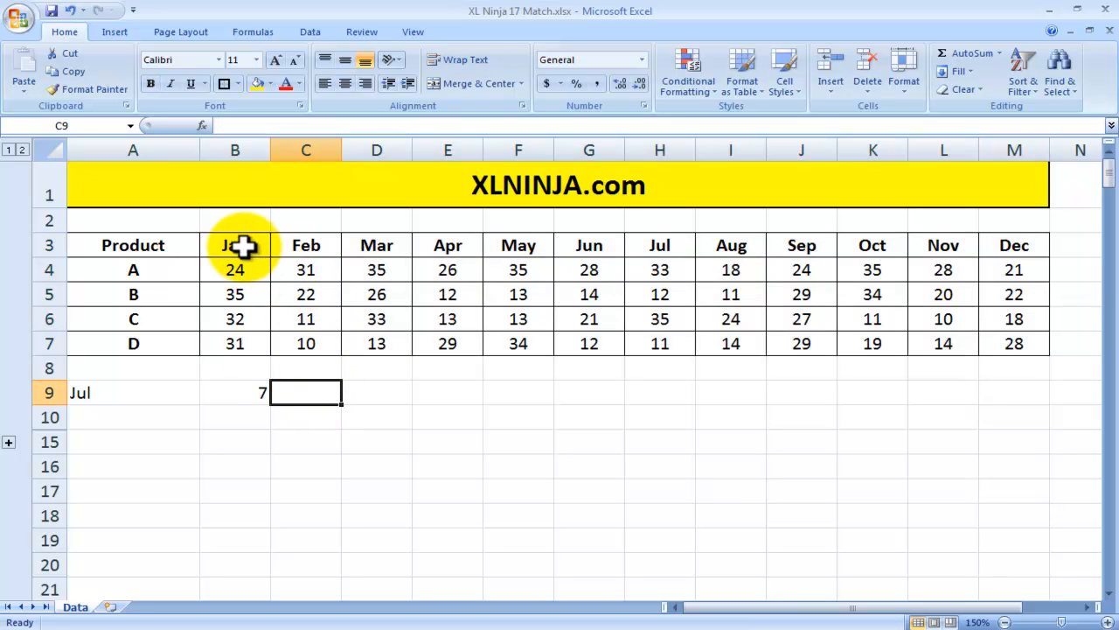
pyautogui.moveTo(243, 246); pyautogui.dragTo(1001, 249)
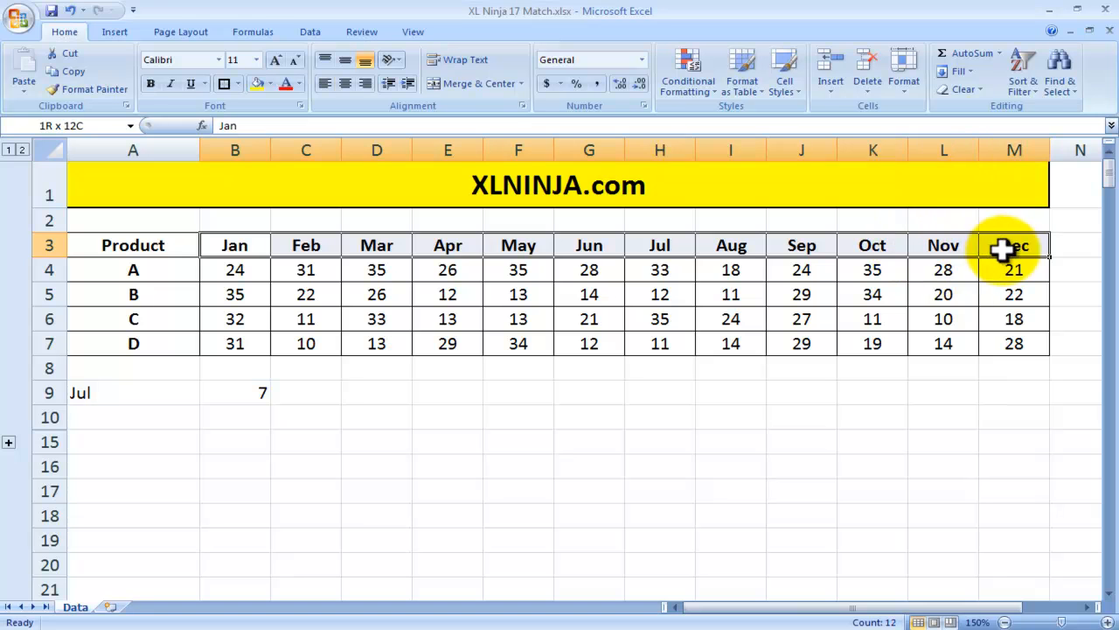
pyautogui.moveTo(228, 248); pyautogui.dragTo(970, 253)
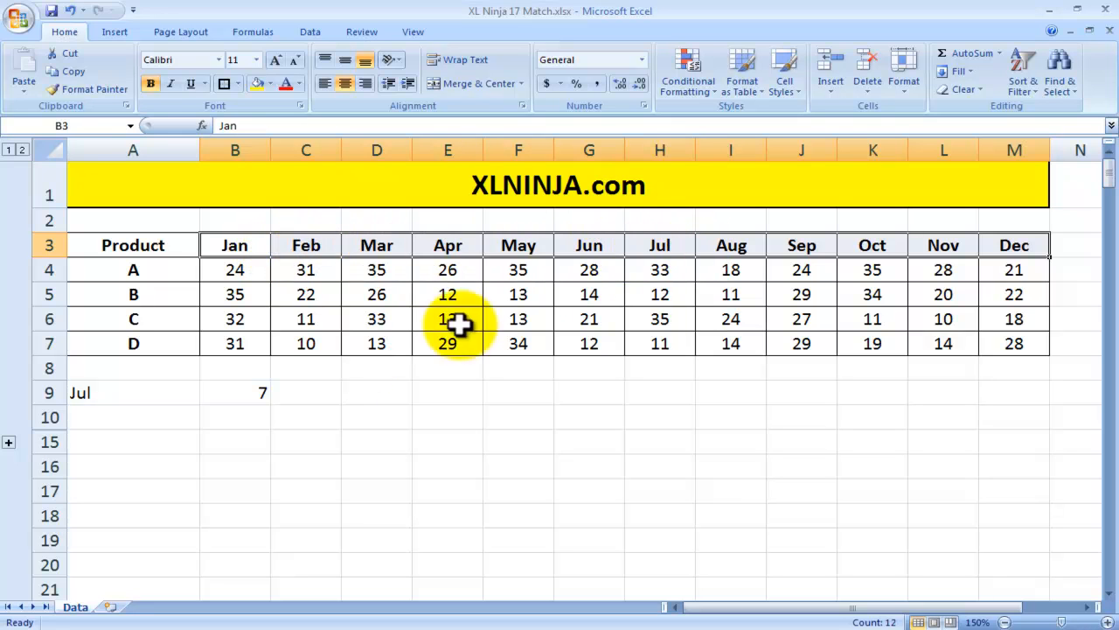
pyautogui.click(145, 401)
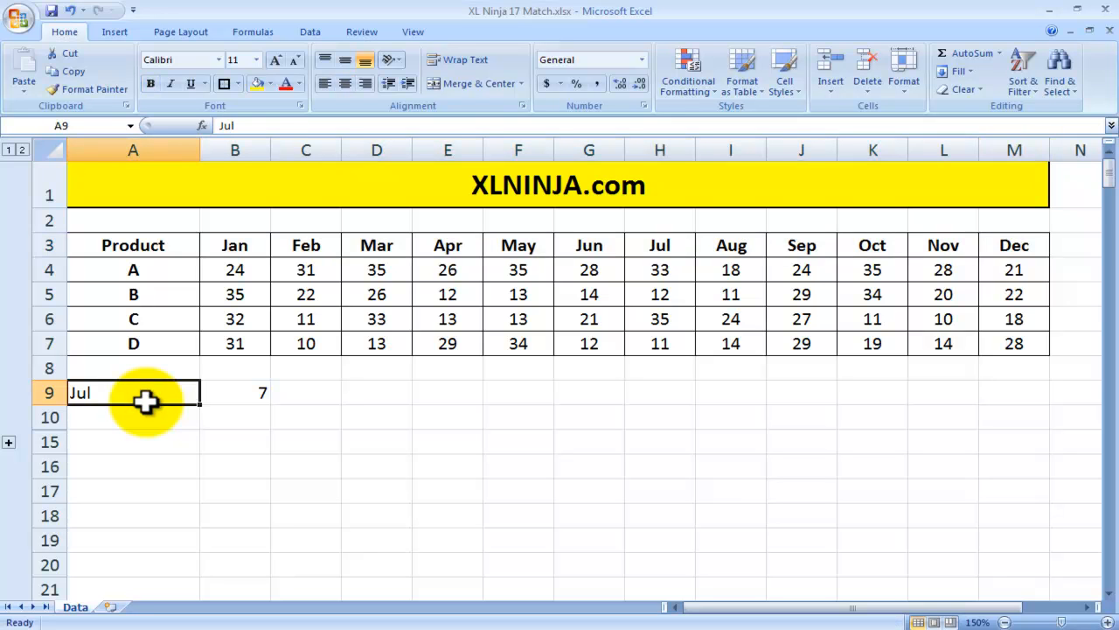
# - Enter the exact-match formula =MATCH(A9,$B$3:$M$3,0) in cell B9 to find the month's position in the heading row
pyautogui.click(234, 392)
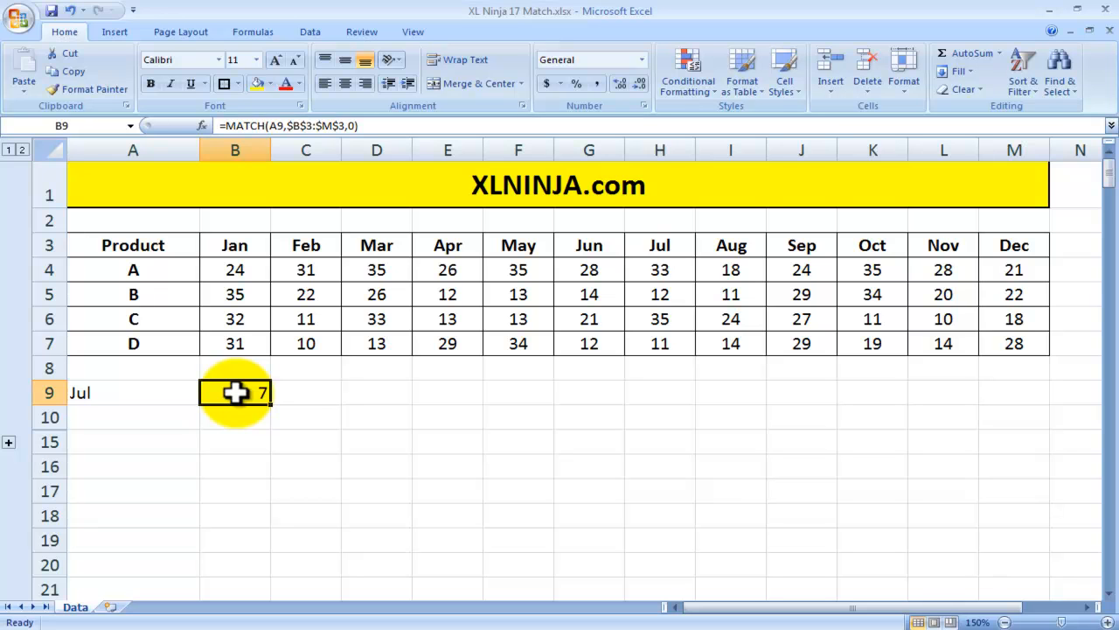
pyautogui.write('=matc')
pyautogui.write('h(')
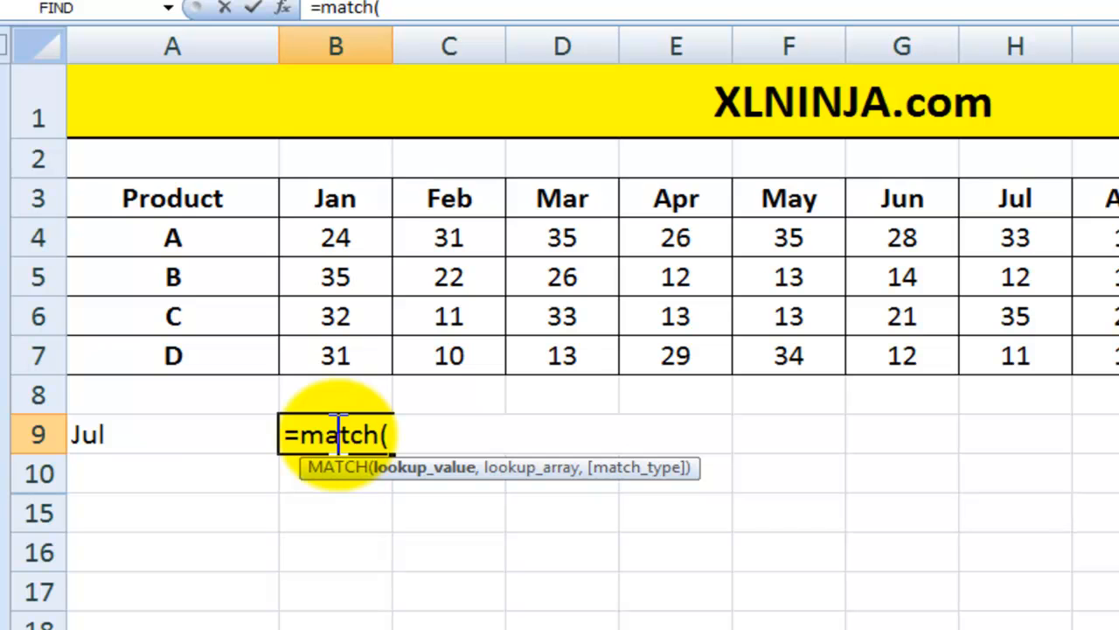
pyautogui.click(204, 441)
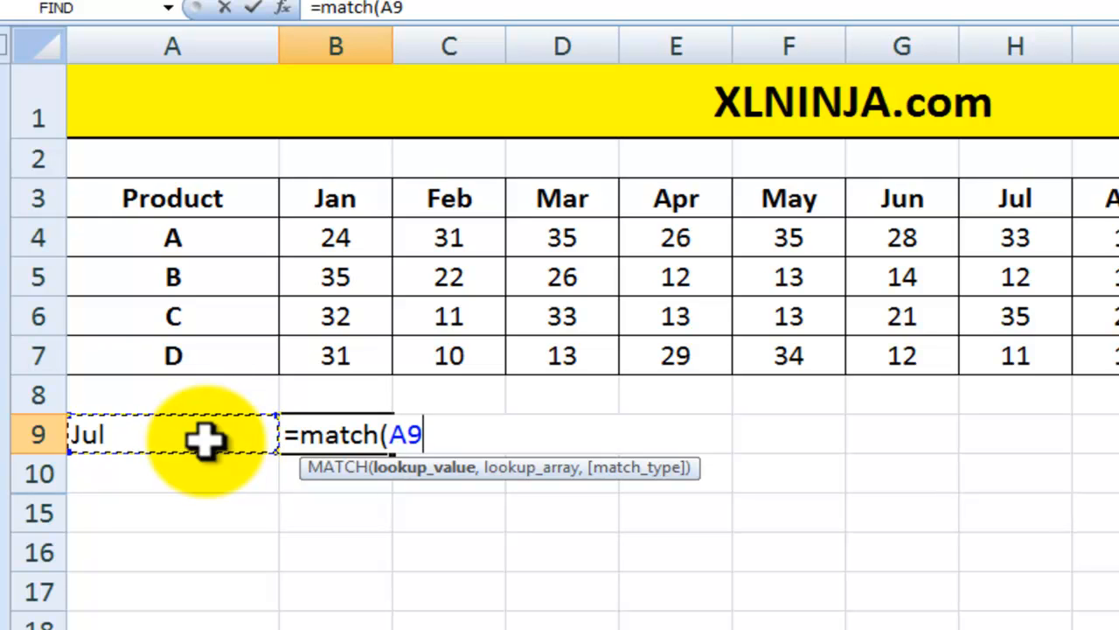
pyautogui.write(',')
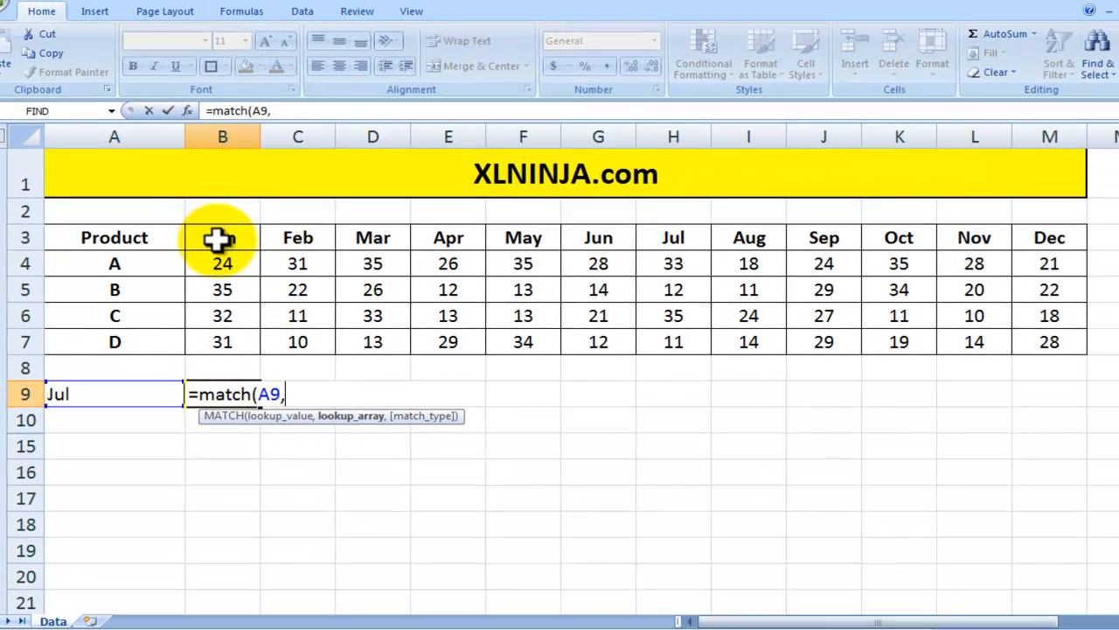
pyautogui.click(218, 237)
pyautogui.moveTo(222, 238); pyautogui.dragTo(1016, 234)
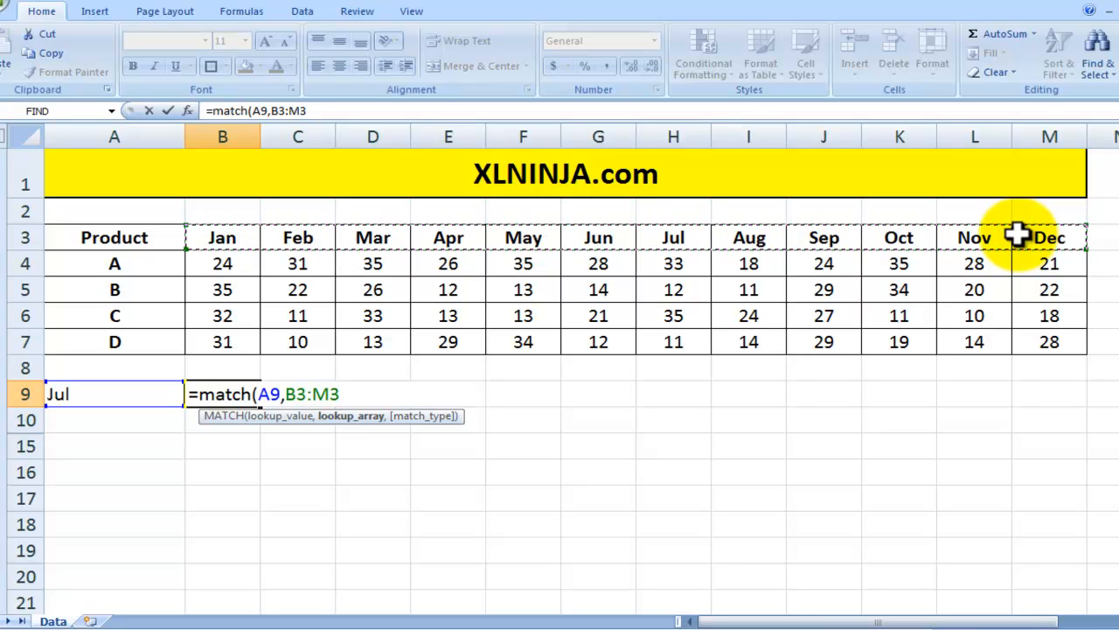
pyautogui.press('F4')
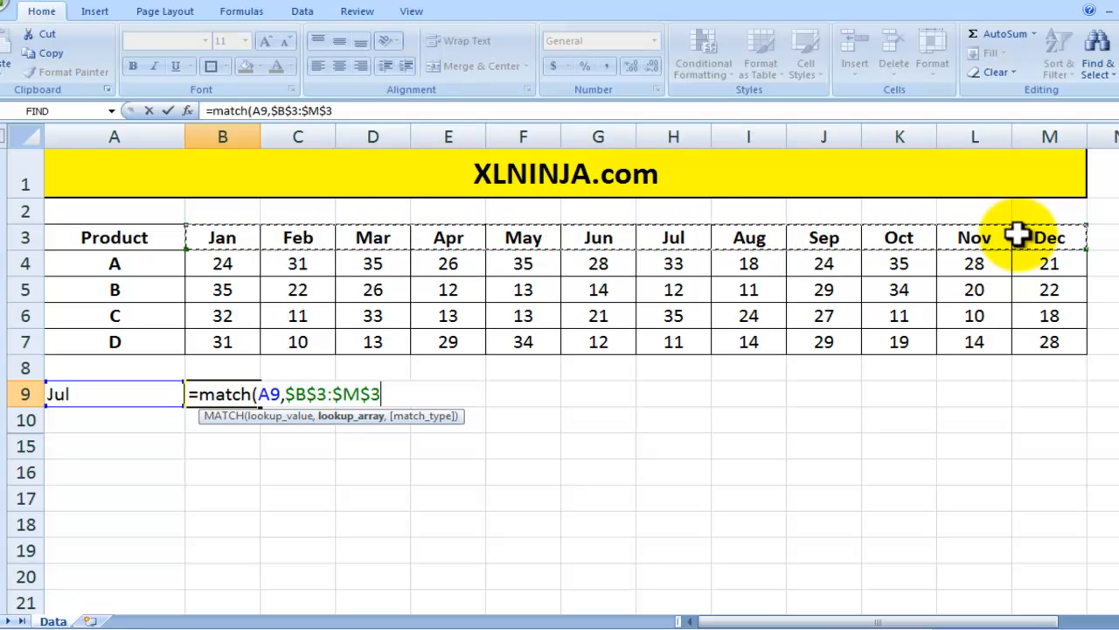
pyautogui.write(',')
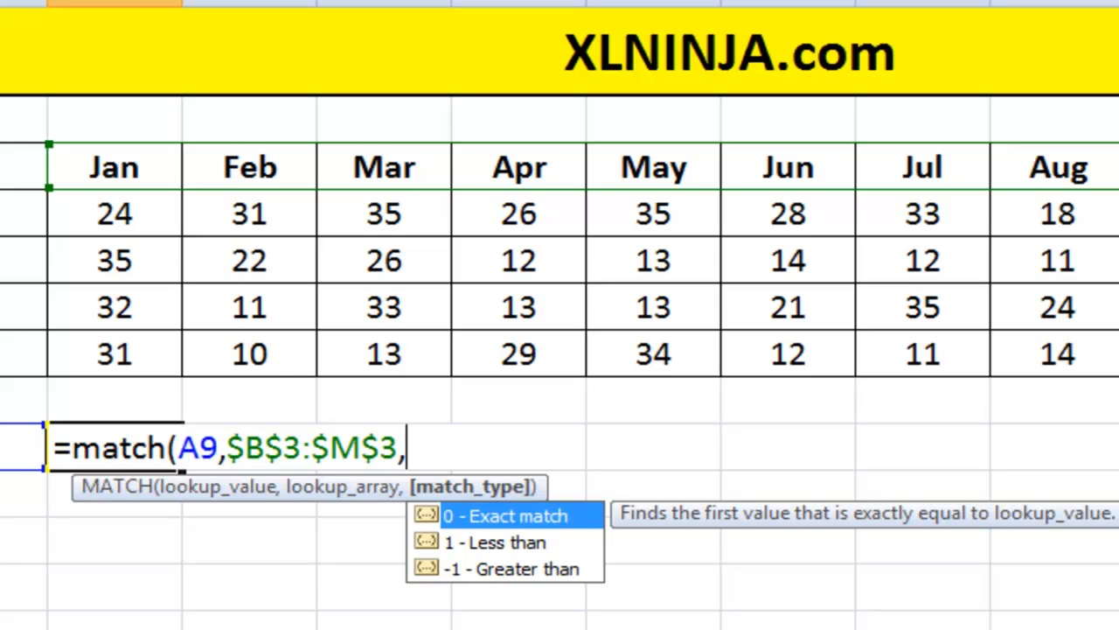
pyautogui.write('0)')
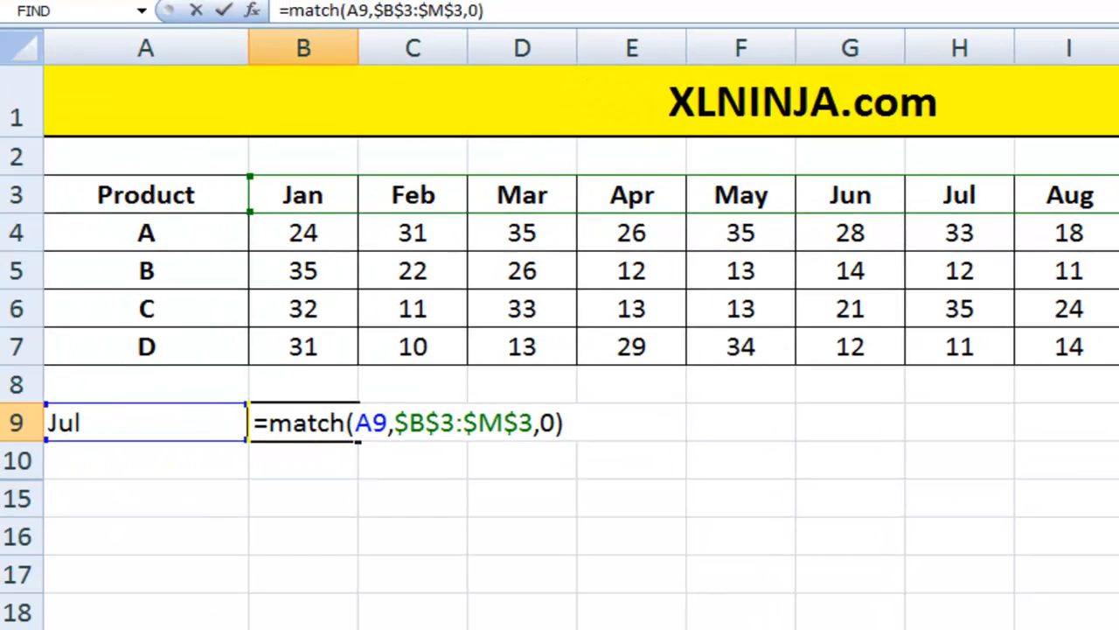
pyautogui.press('Return')
pyautogui.press('Up')
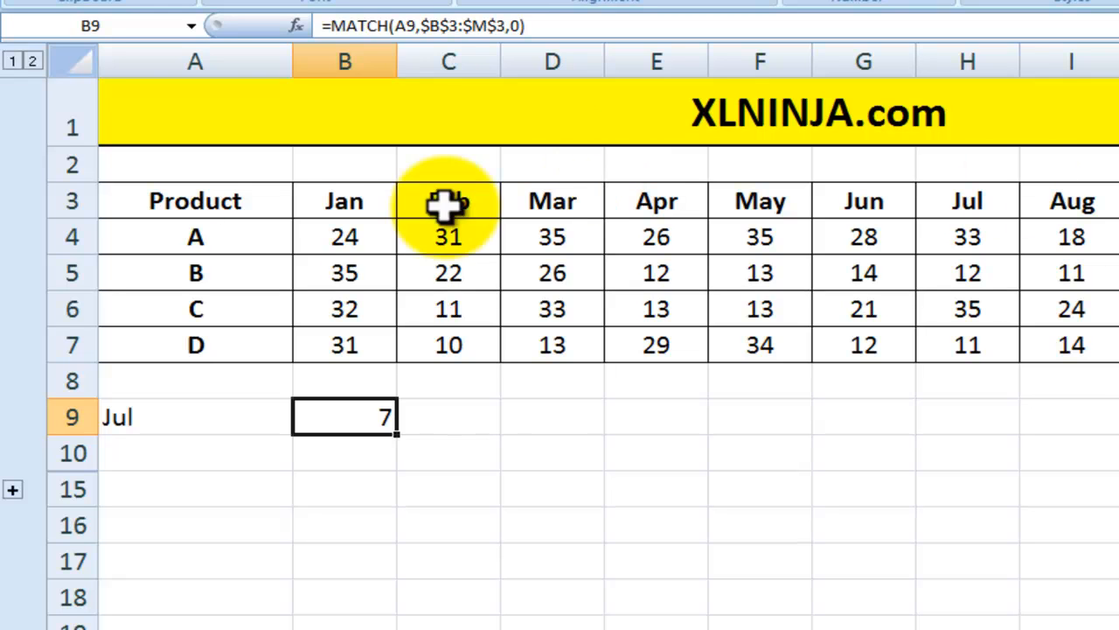
# - Check the Jan to Jul headings against the MATCH result, and change the lookup month in A9 to Jan
pyautogui.moveTo(342, 208); pyautogui.dragTo(929, 196)
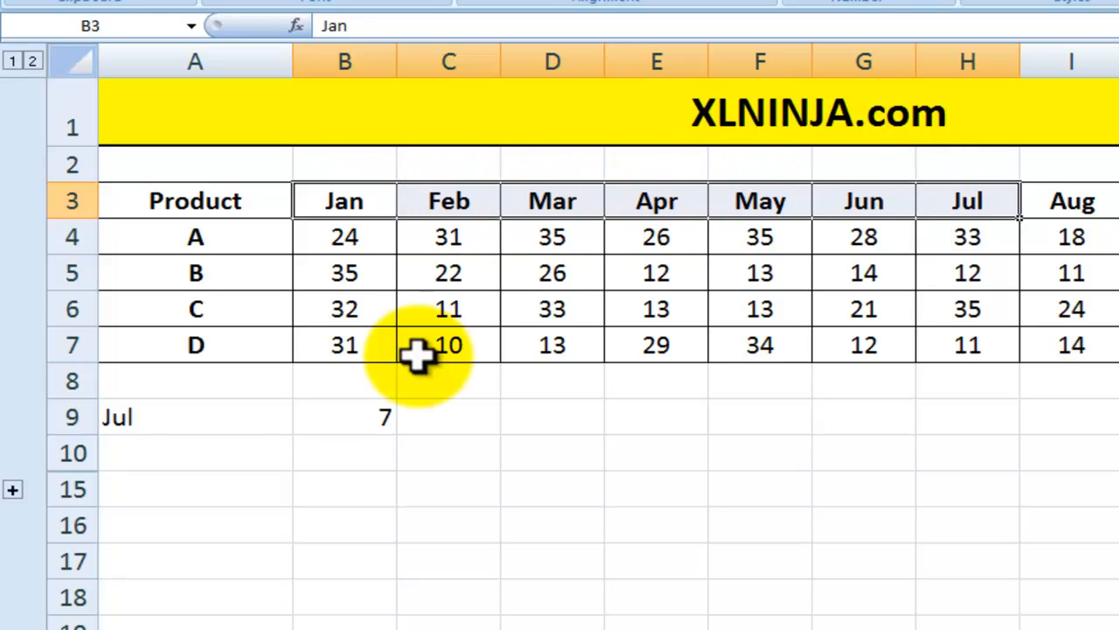
pyautogui.click(223, 416)
pyautogui.write('Jan')
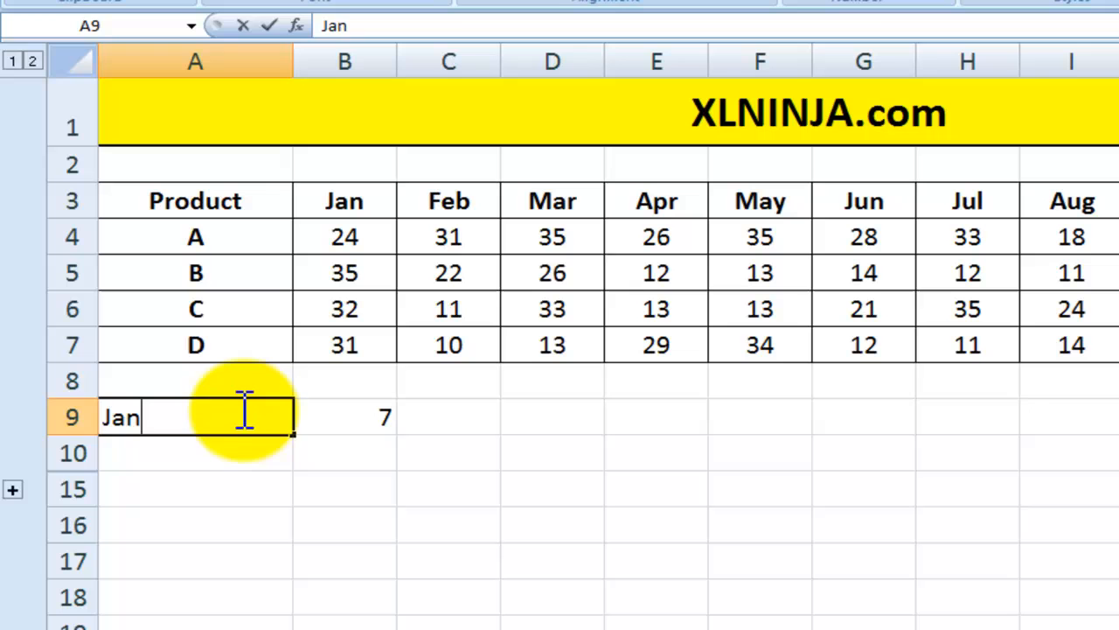
pyautogui.press('Return')
pyautogui.click(243, 411)
pyautogui.press('Right')
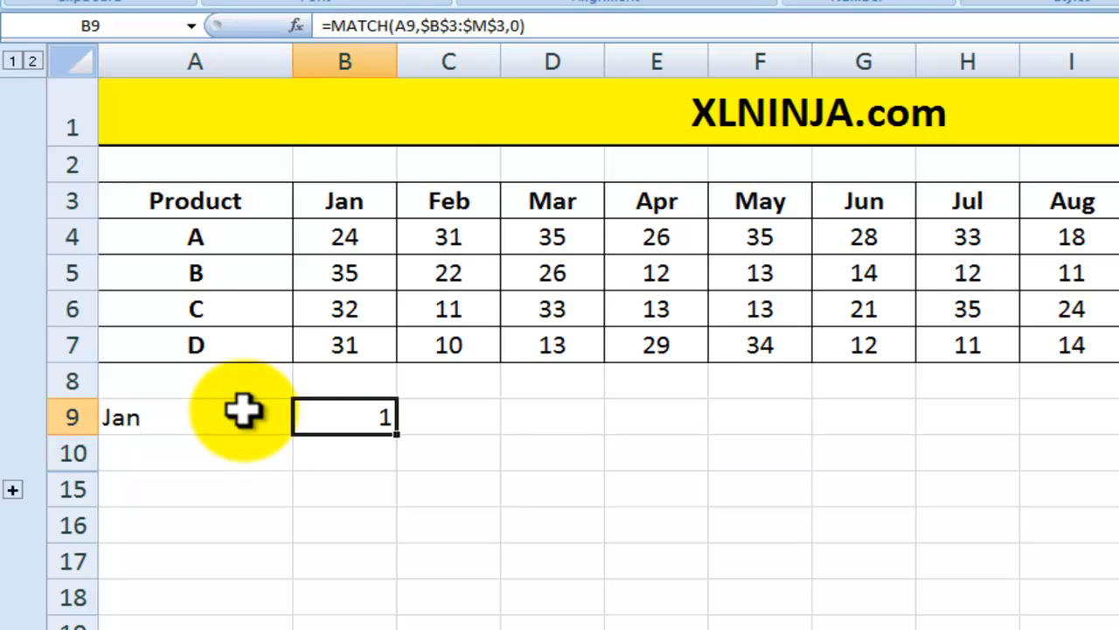
# - Set the lookup month in A9 to Dec and check the MATCH result in B9
pyautogui.moveTo(354, 201); pyautogui.dragTo(1118, 203)
pyautogui.click(203, 420)
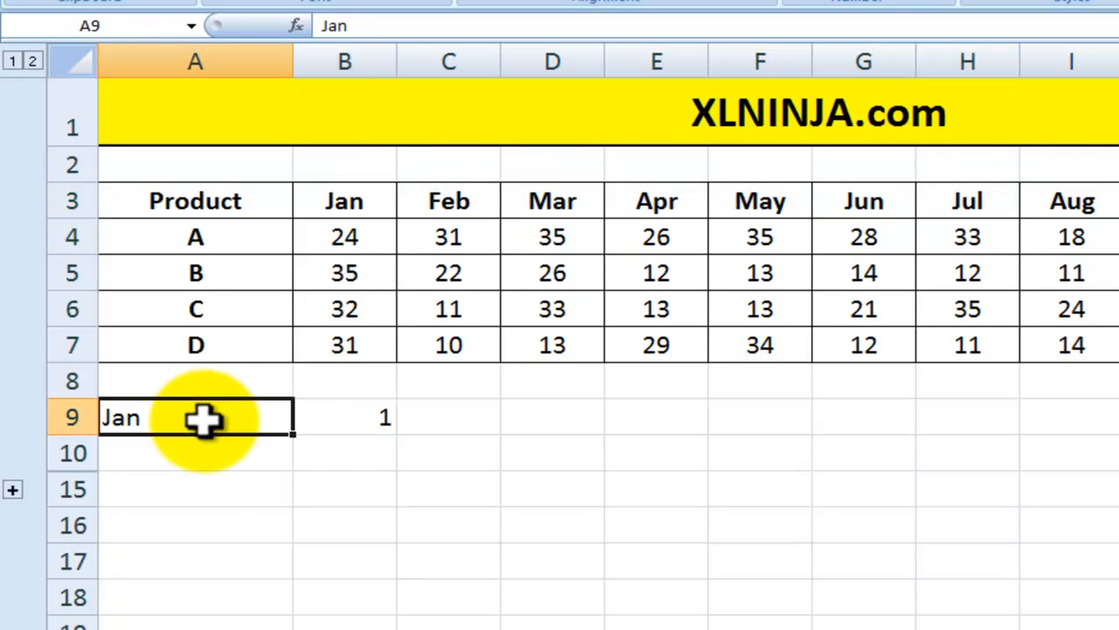
pyautogui.write('Dec')
pyautogui.press('Return')
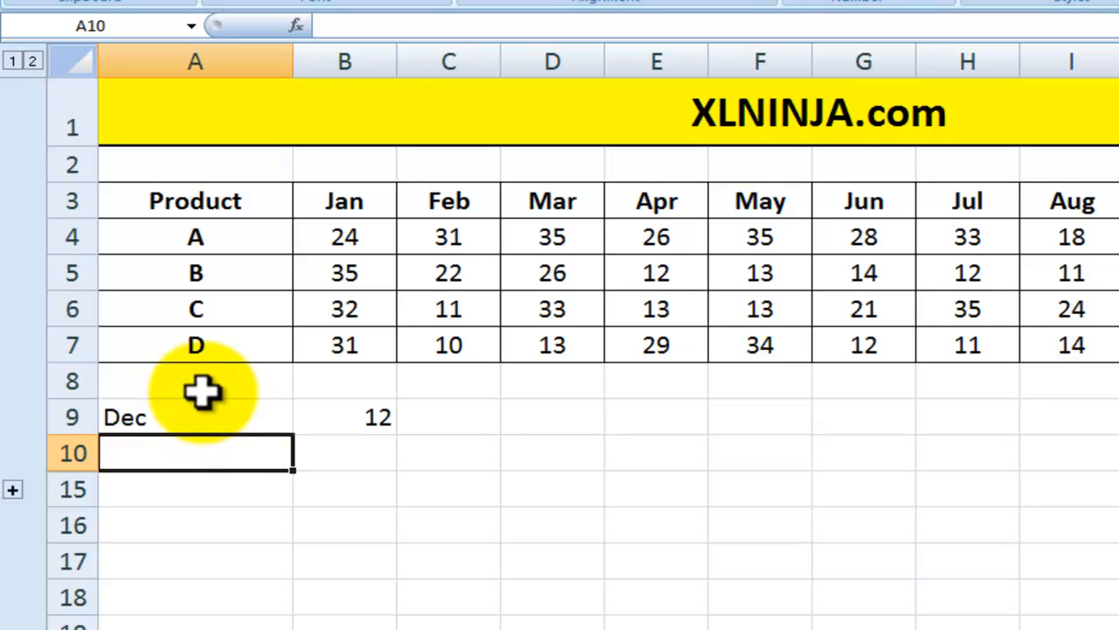
pyautogui.click(312, 423)
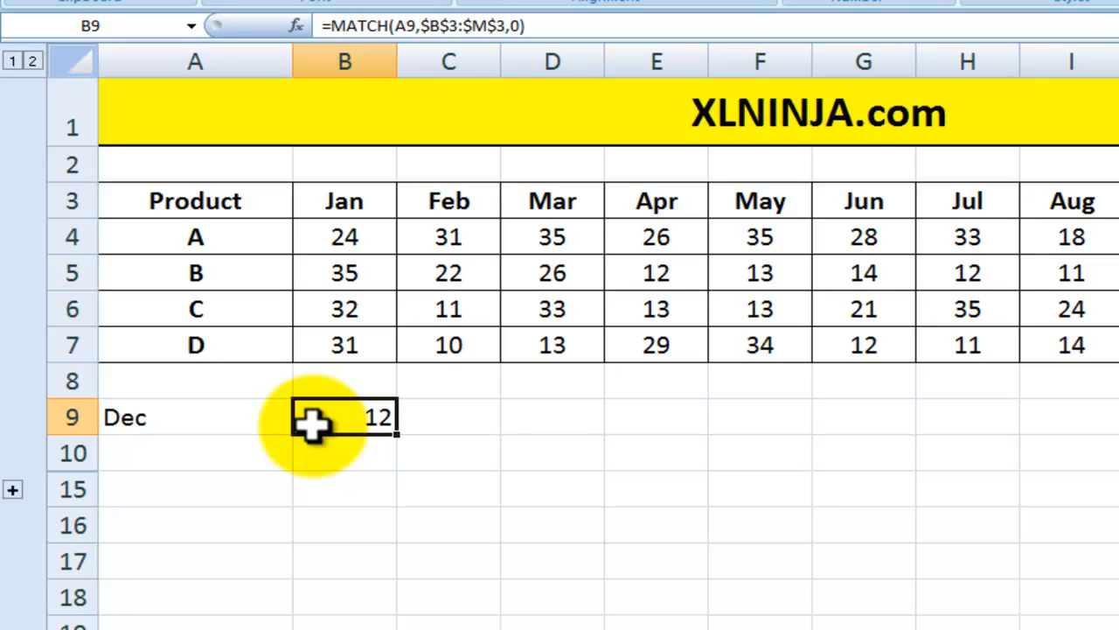
# - Expand the grouped rows 11 to 14 and review the Product, Month and Sales cells of the lookup in row 13
pyautogui.click(13, 490)
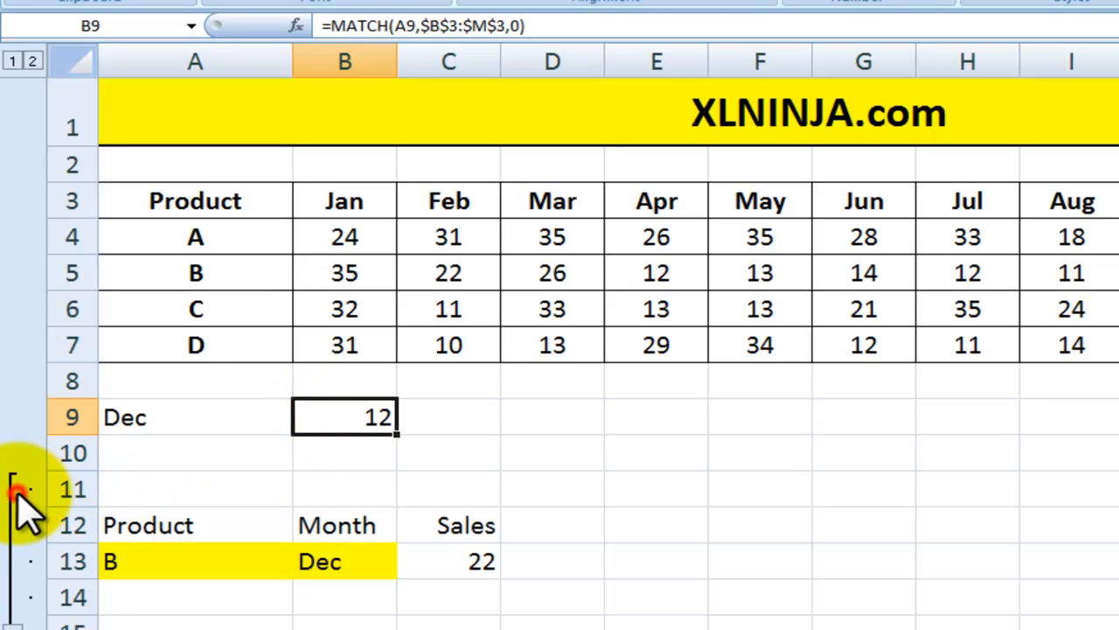
pyautogui.click(198, 526)
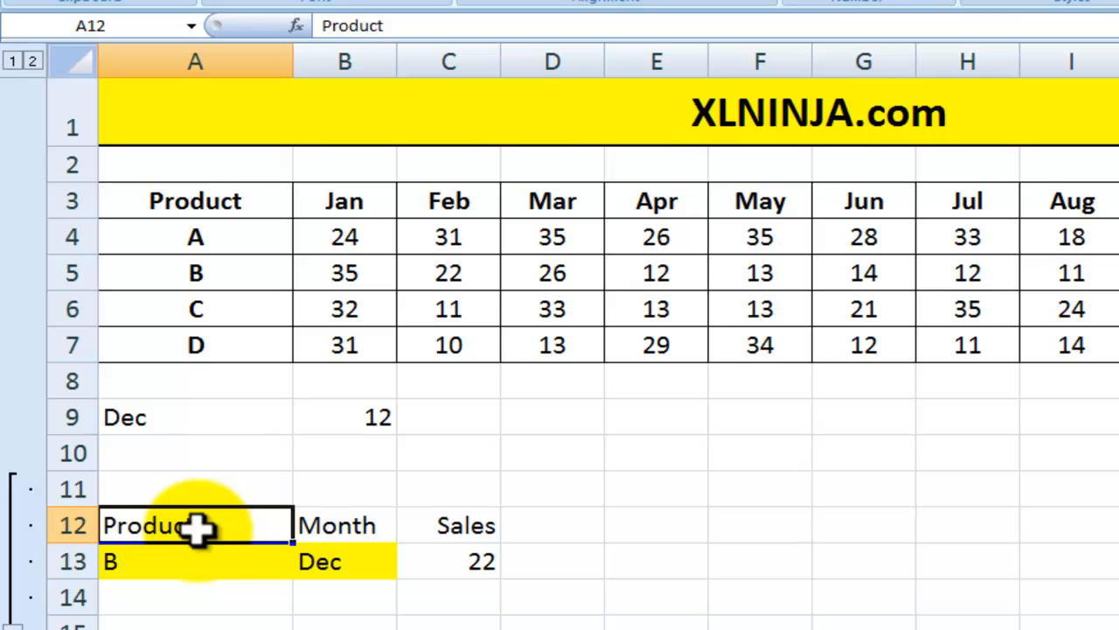
pyautogui.click(193, 562)
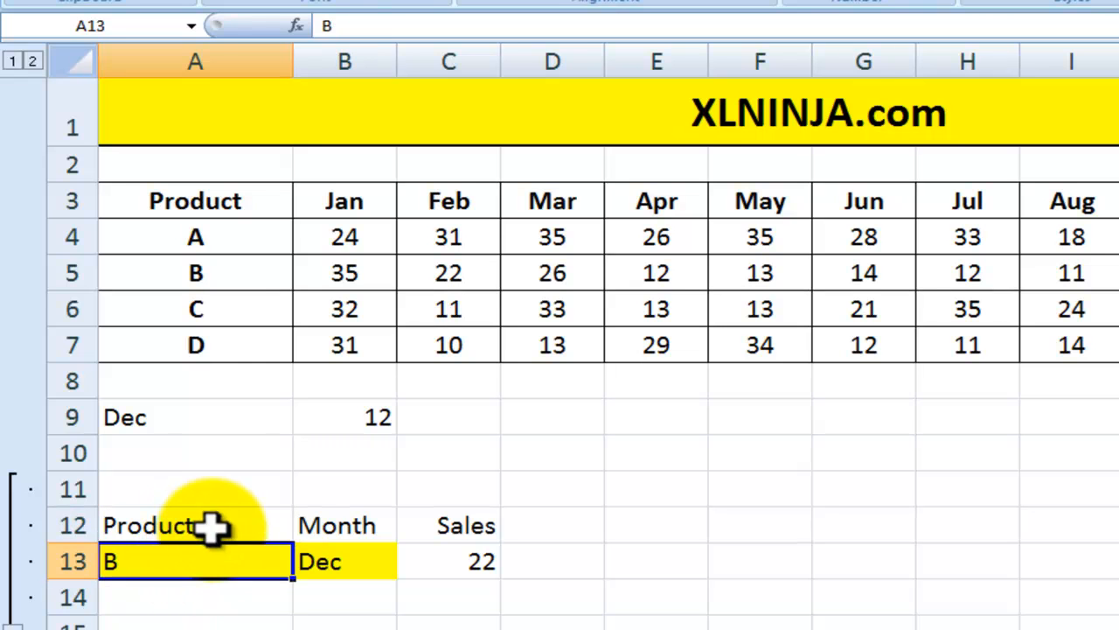
pyautogui.click(470, 569)
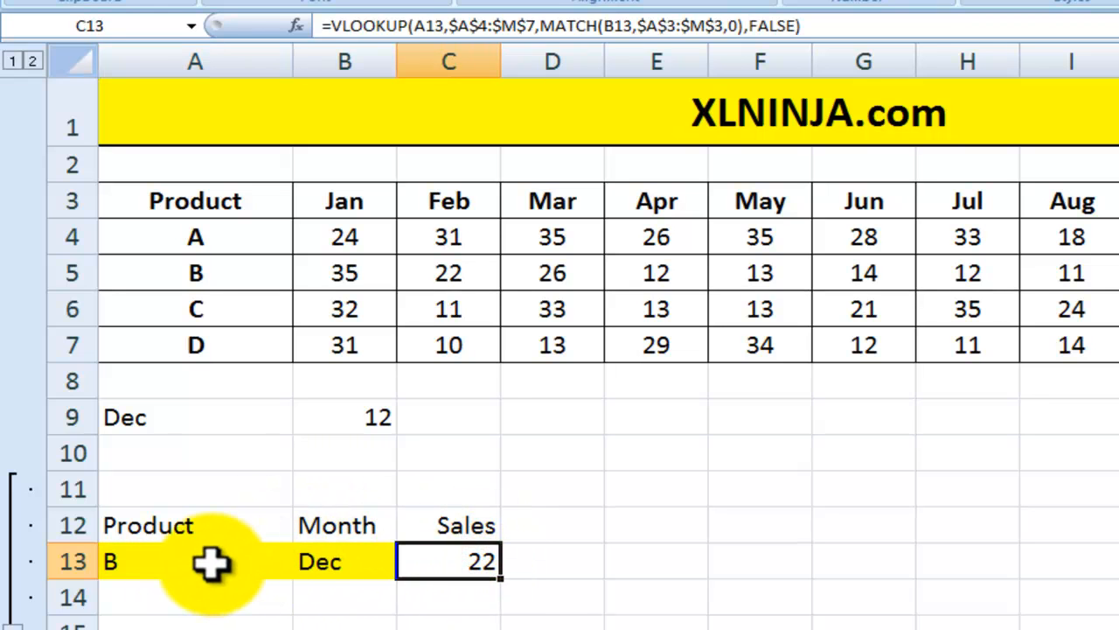
pyautogui.click(213, 564)
pyautogui.moveTo(215, 238); pyautogui.dragTo(217, 332)
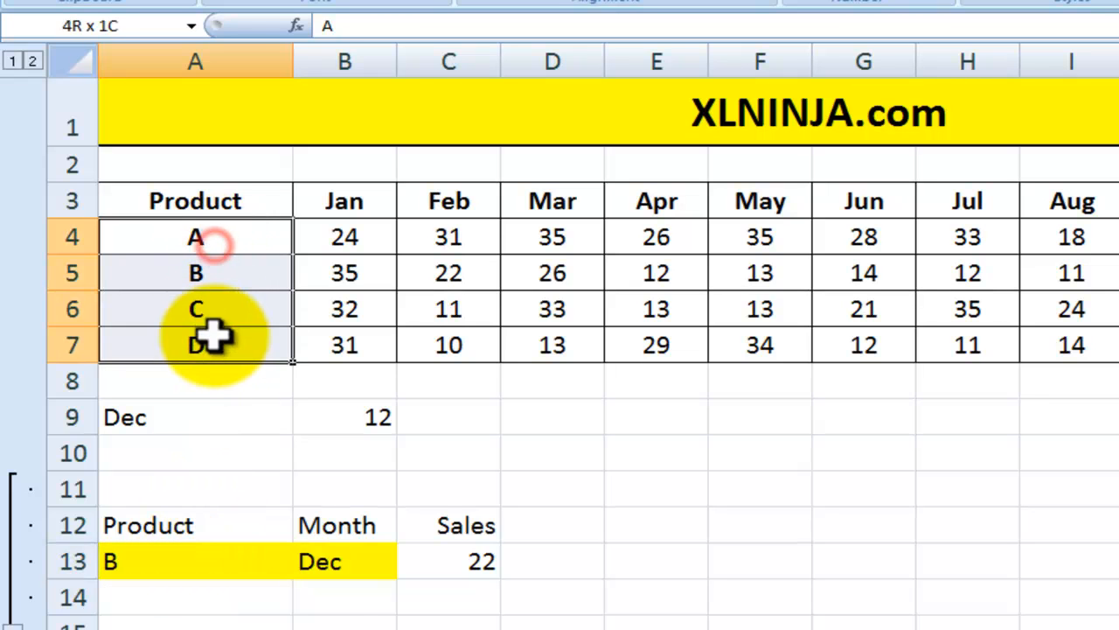
pyautogui.click(341, 553)
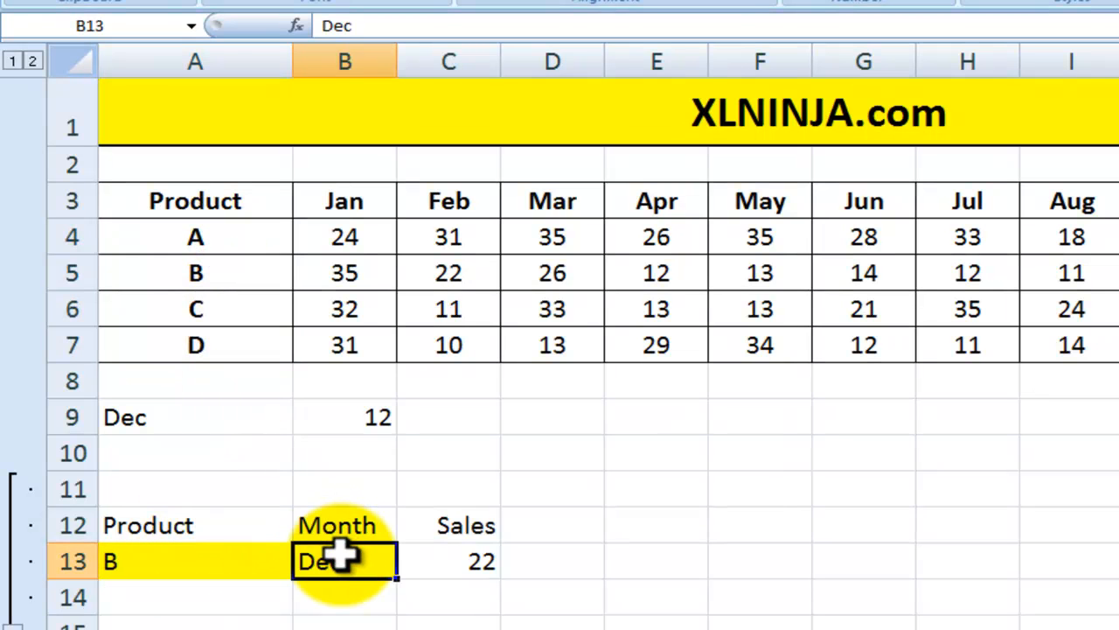
# - Examine the Sales formula in C13, highlighting its lookup value A13, table range $A$4:$M$7 and nested MATCH, and keep the formula as is
pyautogui.click(440, 564)
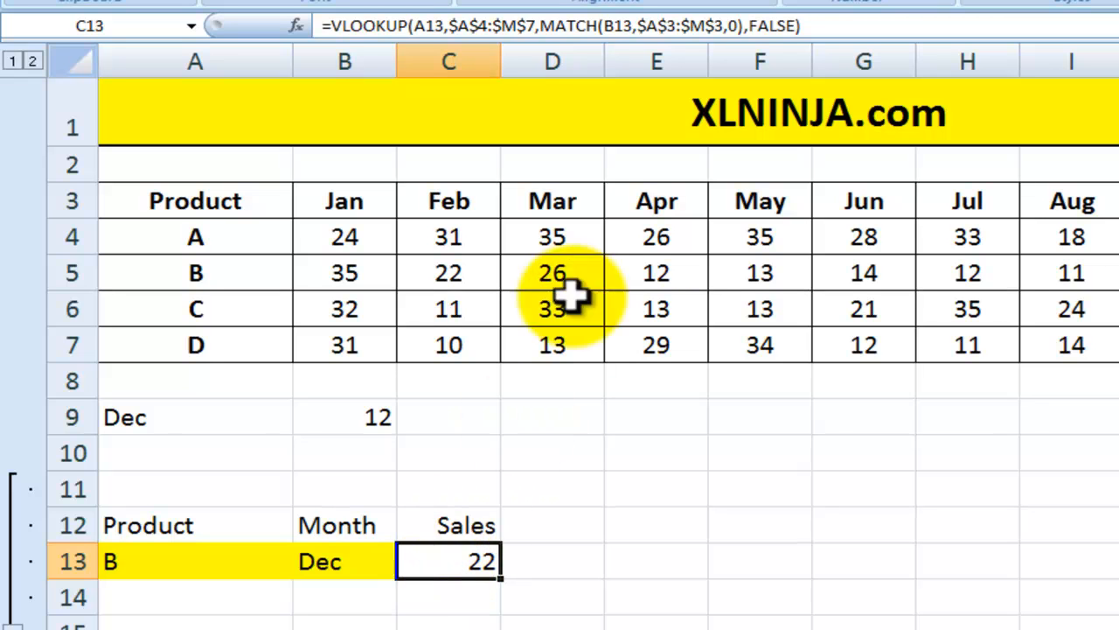
pyautogui.moveTo(539, 25); pyautogui.dragTo(744, 25)
pyautogui.press('Escape')
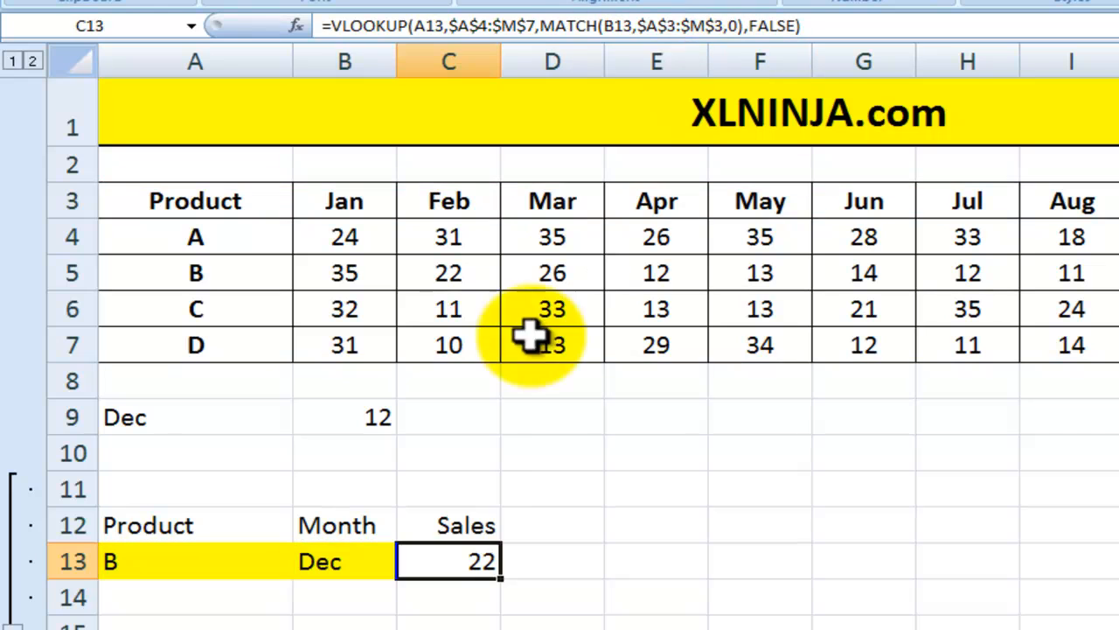
pyautogui.click(415, 27)
pyautogui.doubleClick(423, 26)
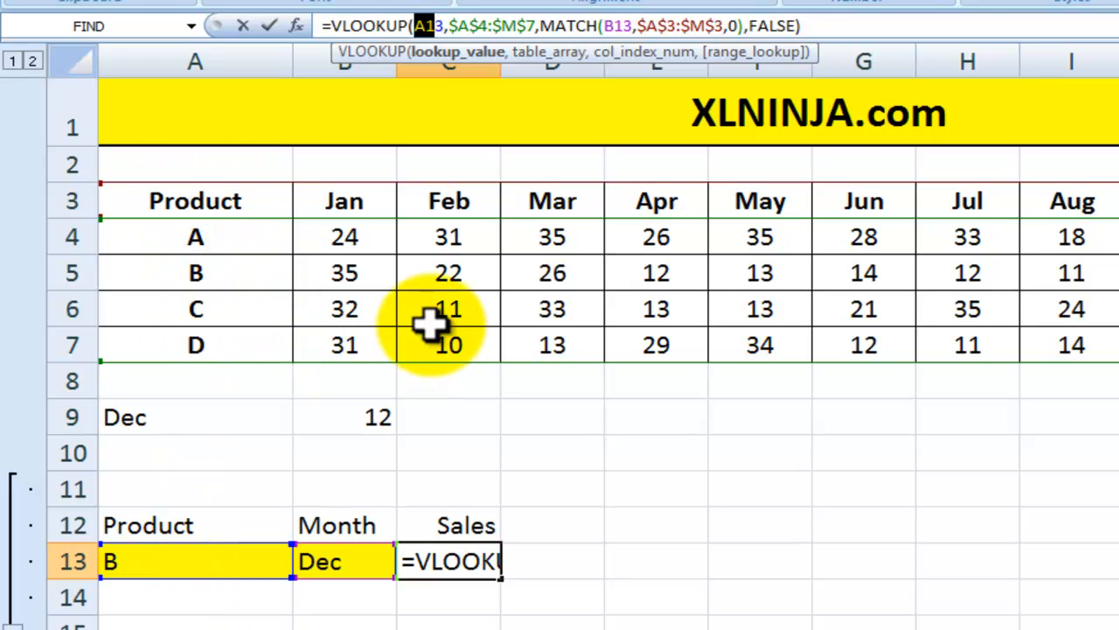
pyautogui.moveTo(450, 25); pyautogui.dragTo(533, 24)
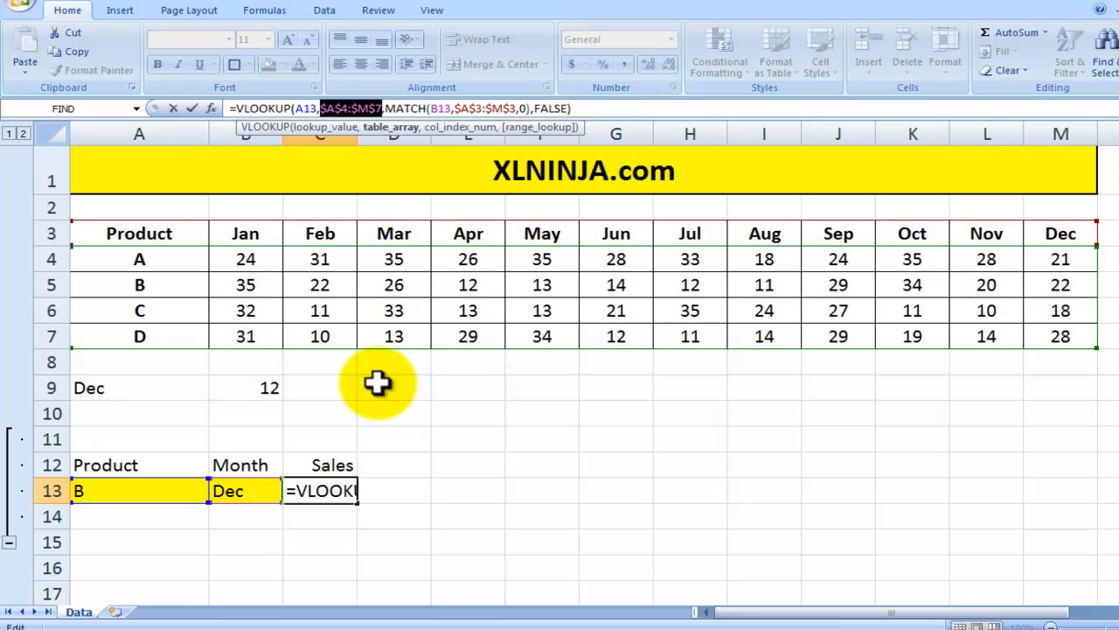
pyautogui.moveTo(386, 109); pyautogui.dragTo(530, 108)
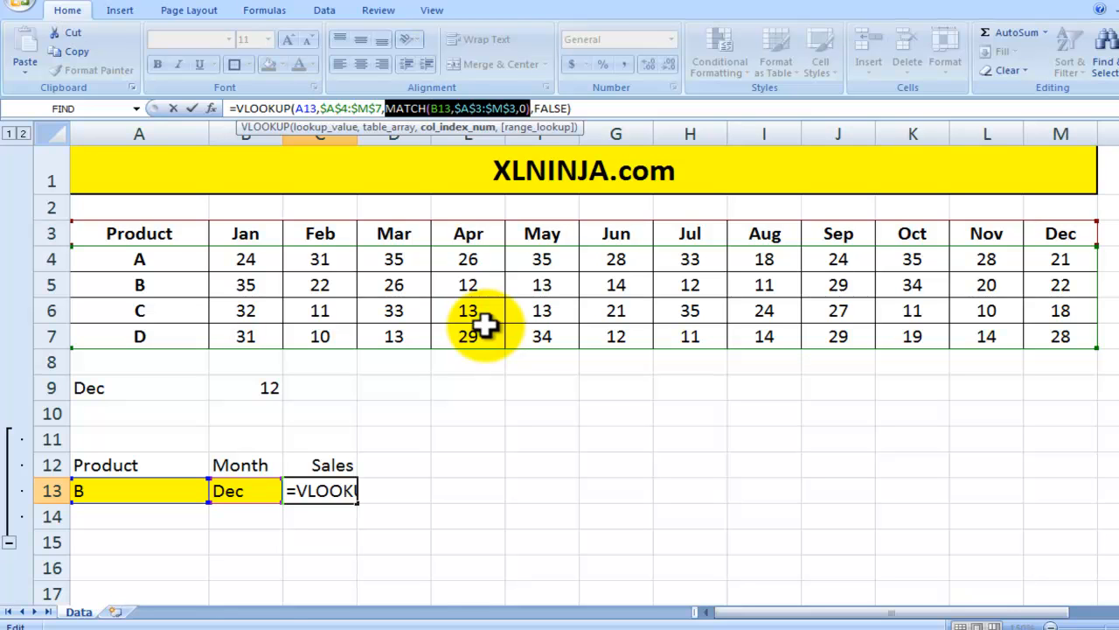
pyautogui.hotkey('ctrl', 'Return')
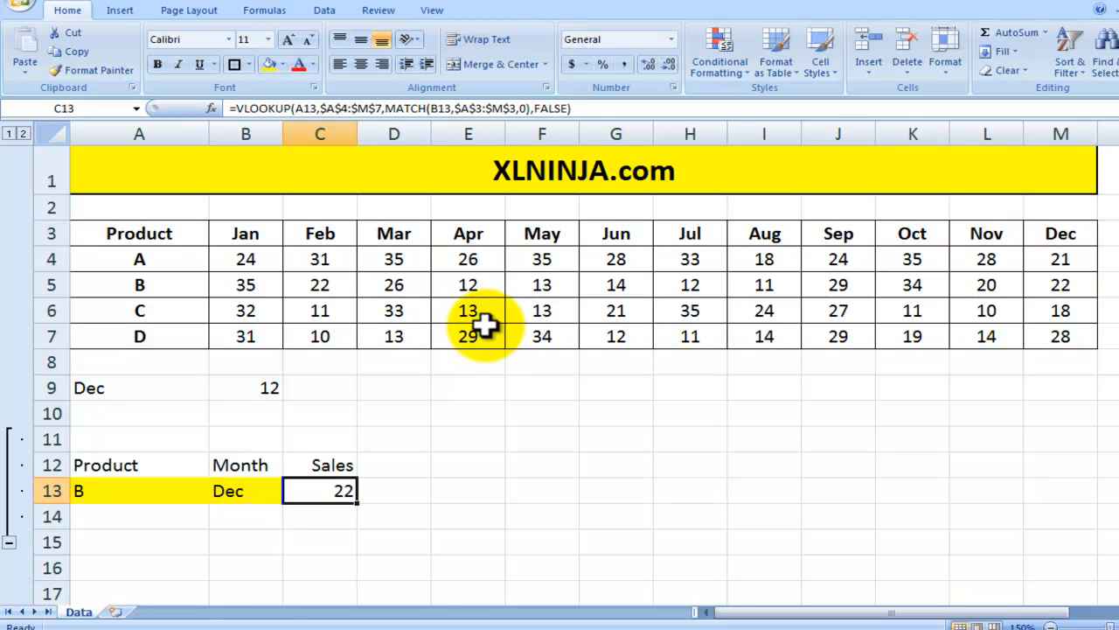
# - Trace the product B and Dec lookup from row 13 to the matching sales cell M5 in the data table
pyautogui.click(128, 496)
pyautogui.click(138, 287)
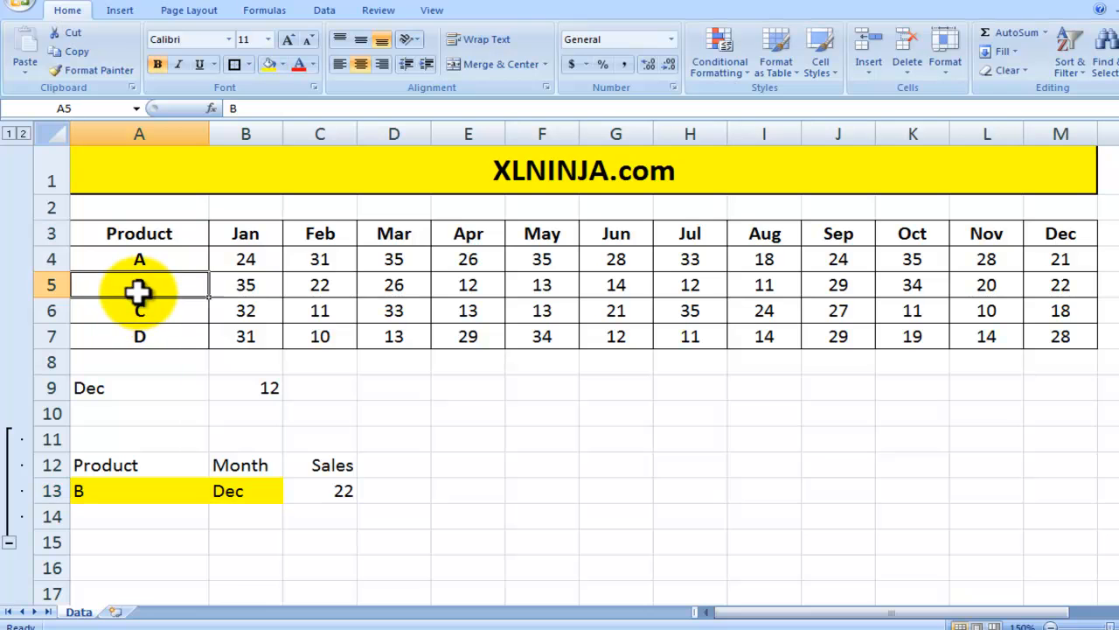
pyautogui.click(238, 491)
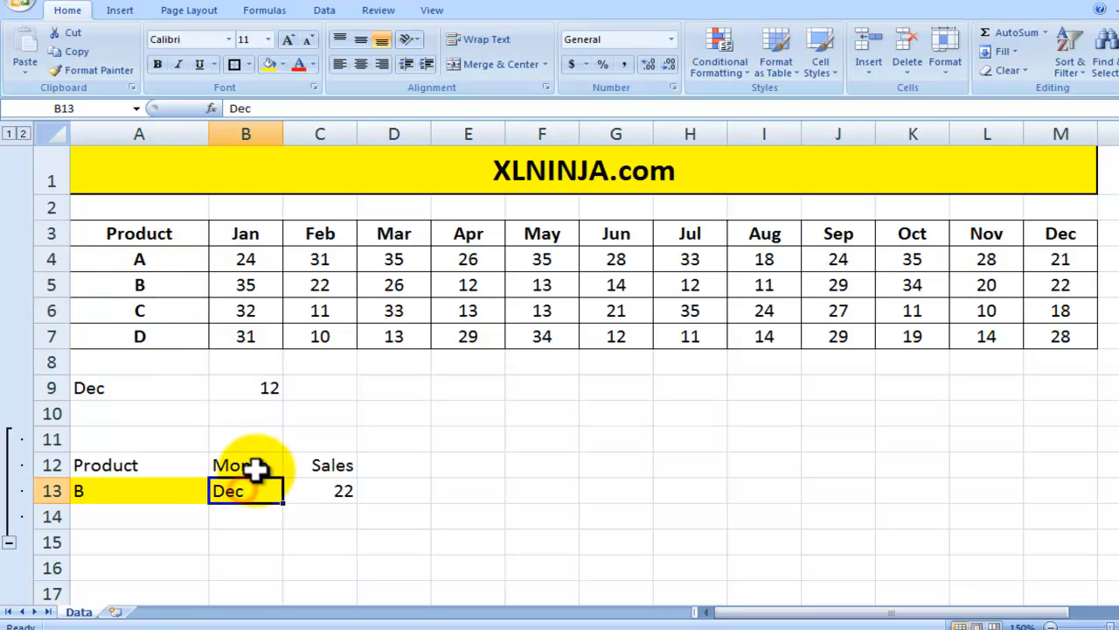
pyautogui.click(1061, 287)
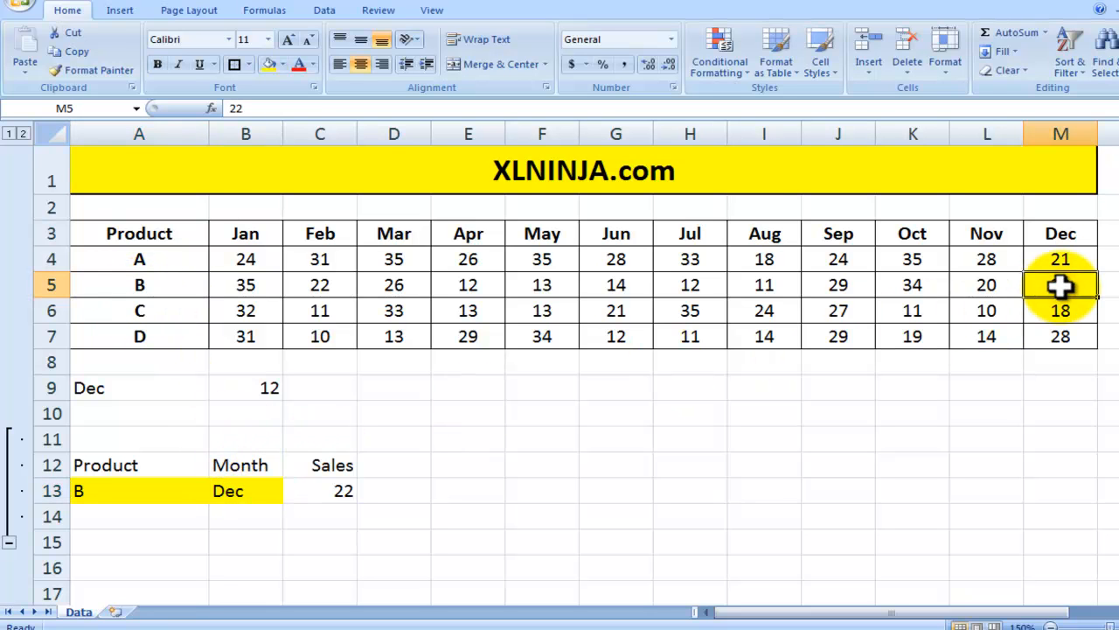
# - Set the lookup product in A13 to D and the lookup month in B13 to Feb
pyautogui.click(162, 492)
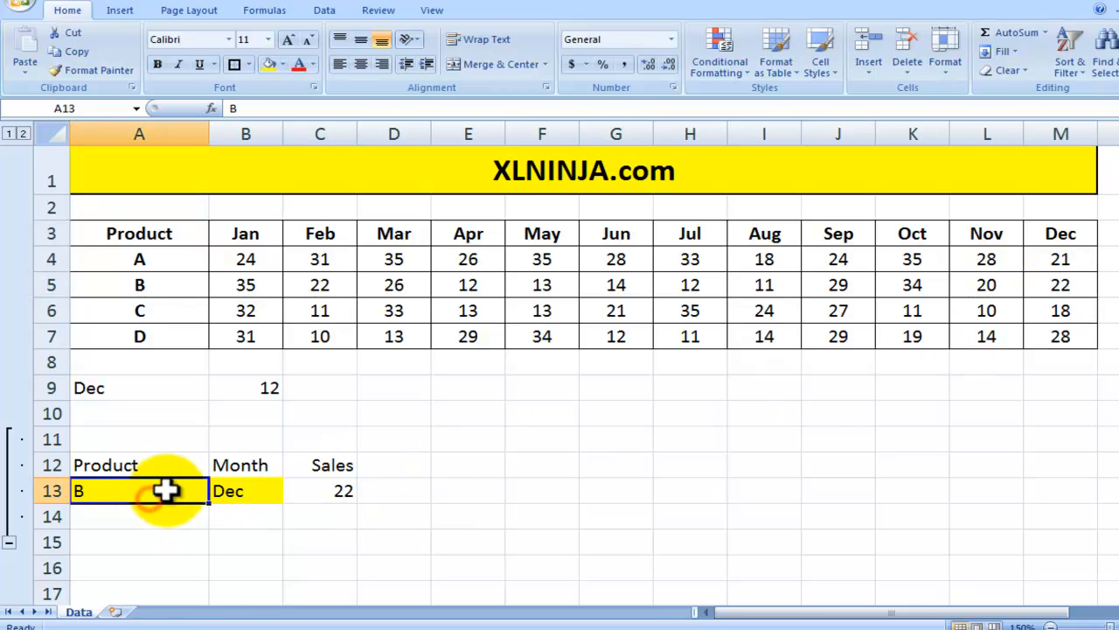
pyautogui.write('D')
pyautogui.press('Return')
pyautogui.press('Up')
pyautogui.press('Right')
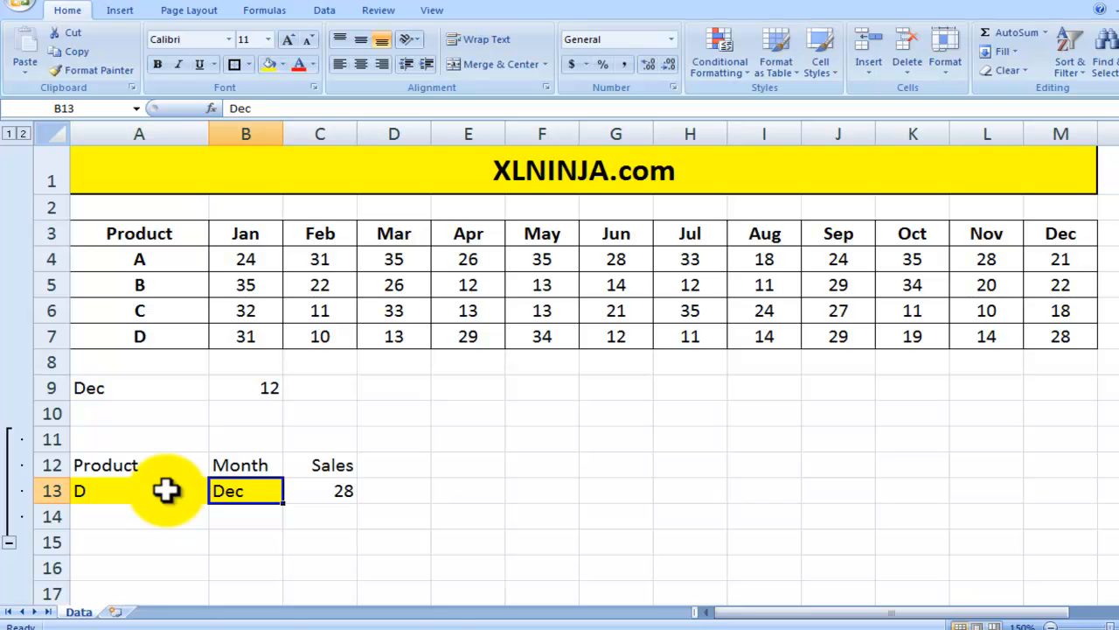
pyautogui.write('Feb')
pyautogui.press('Return')
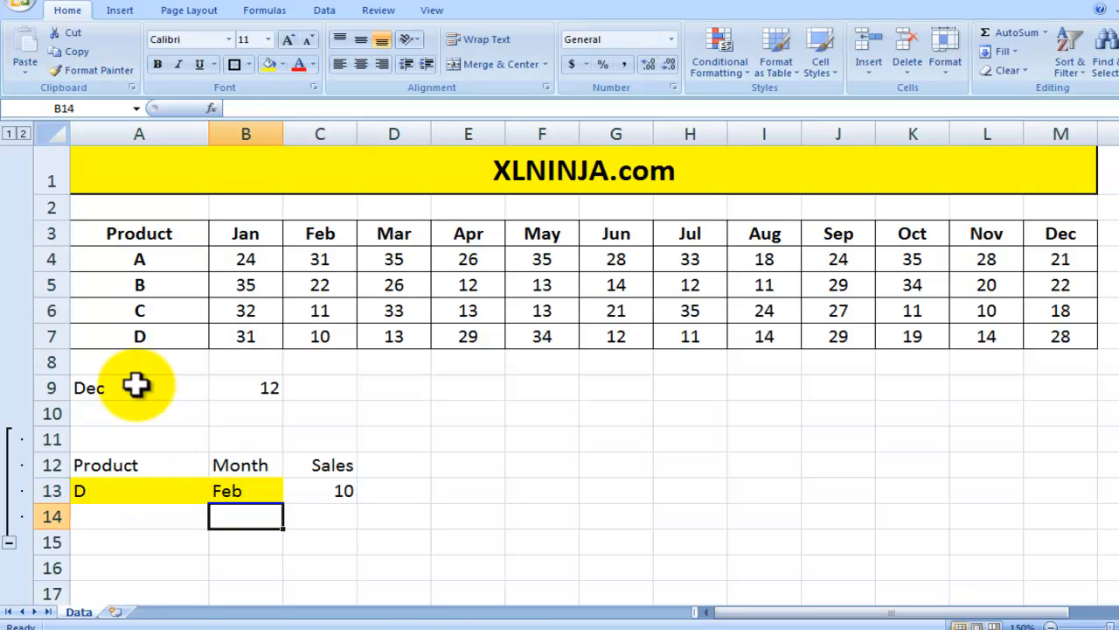
# - Compare product D's Feb sales in the data table with the lookup result in C13
pyautogui.click(163, 339)
pyautogui.click(308, 336)
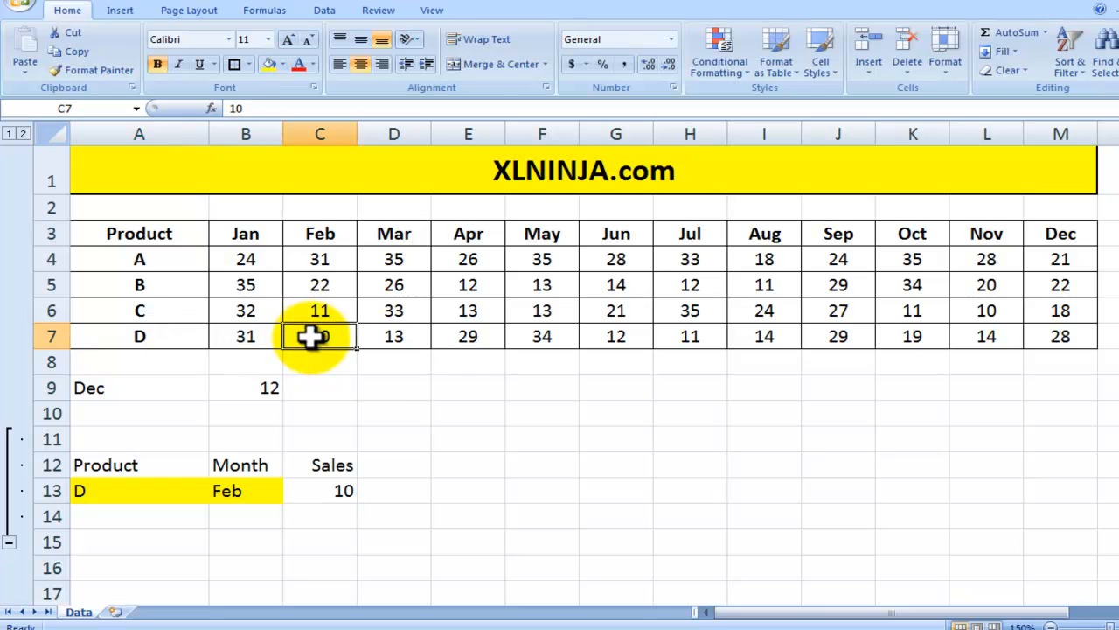
pyautogui.click(319, 495)
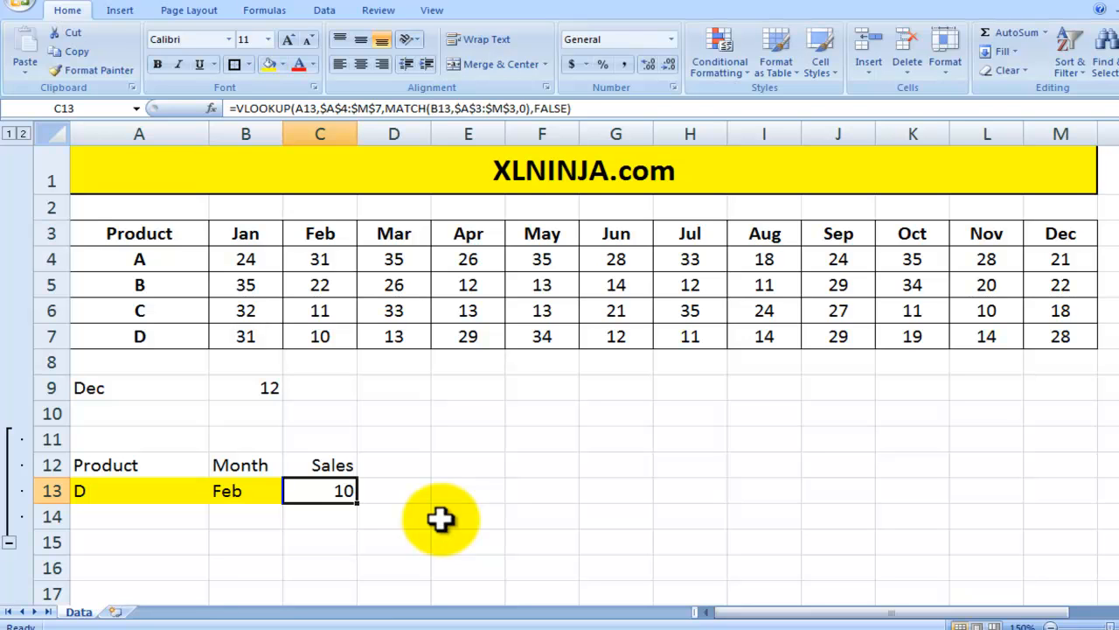
# - Review the product labels A to D and the Jan to Dec headings, and return to the Sales formula in C13
pyautogui.moveTo(160, 255); pyautogui.dragTo(156, 331)
pyautogui.moveTo(248, 242); pyautogui.dragTo(1048, 230)
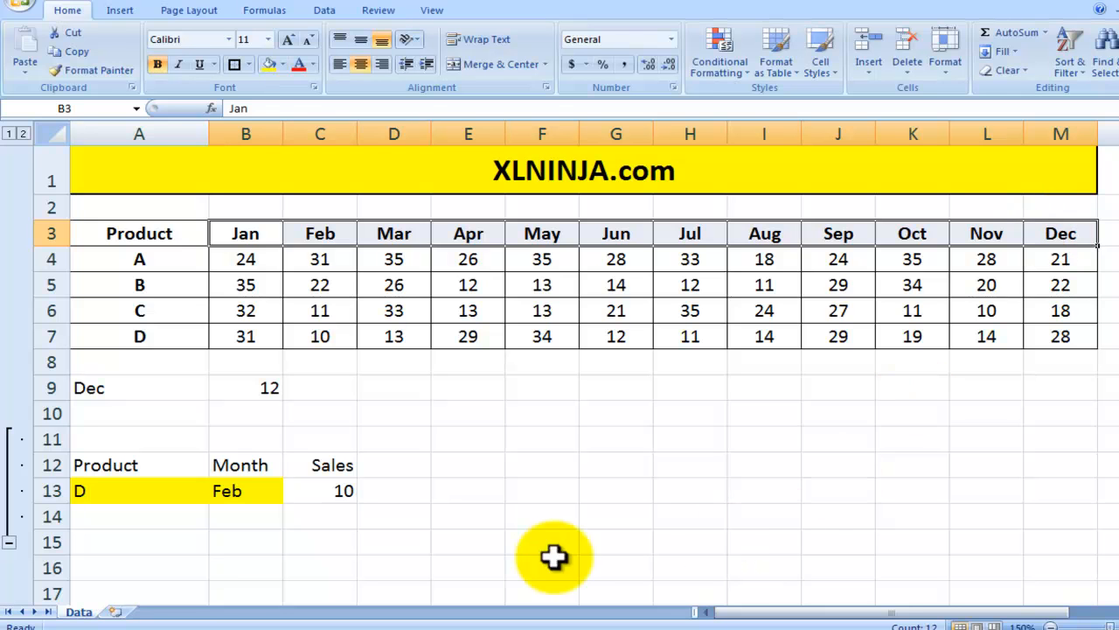
pyautogui.click(311, 496)
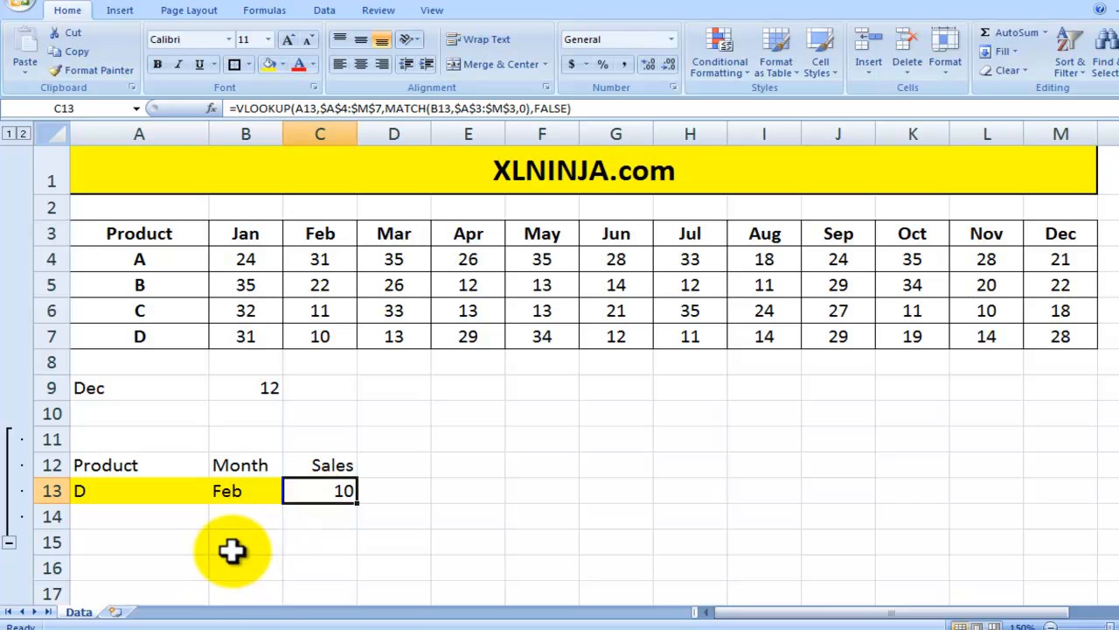